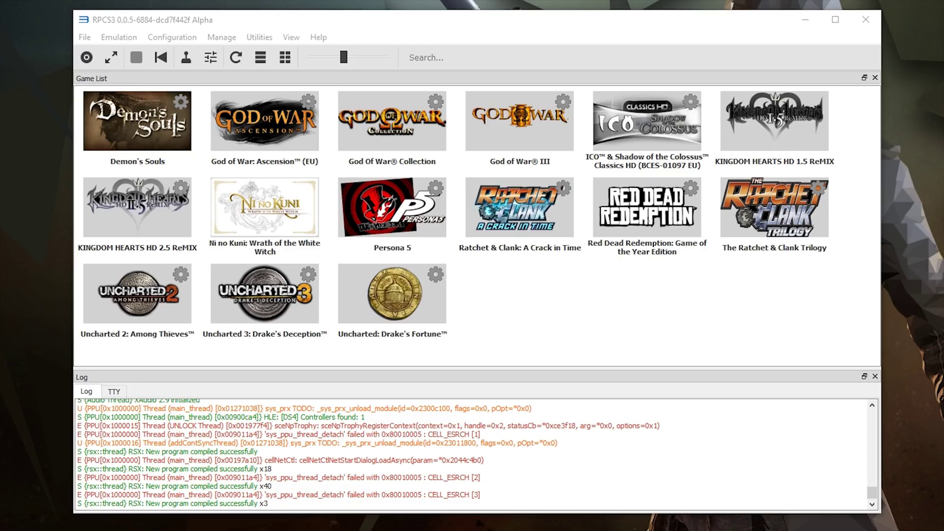
Review Persona 5's custom configuration, including the CPU, GPU, System and Debug settings, and save it.
{"action": "right_click", "coordinate": [412, 216]}
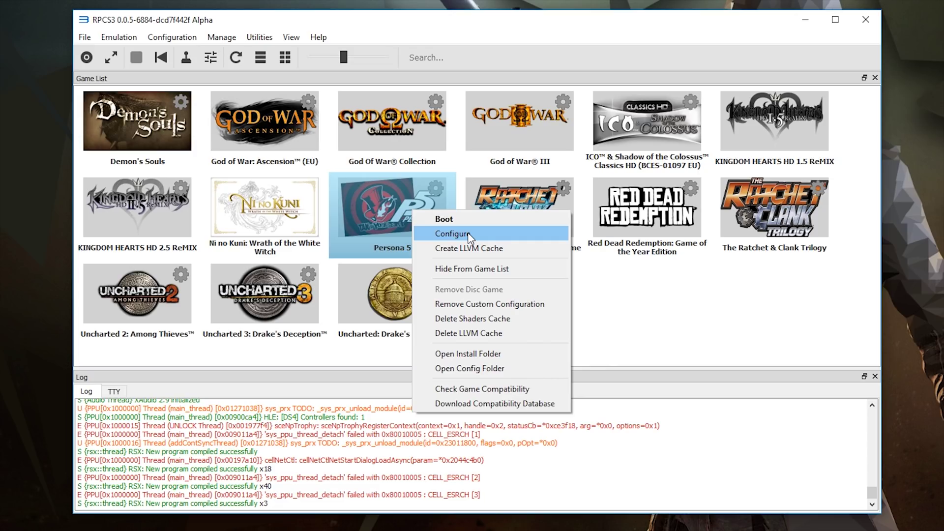
{"action": "left_click", "coordinate": [470, 238]}
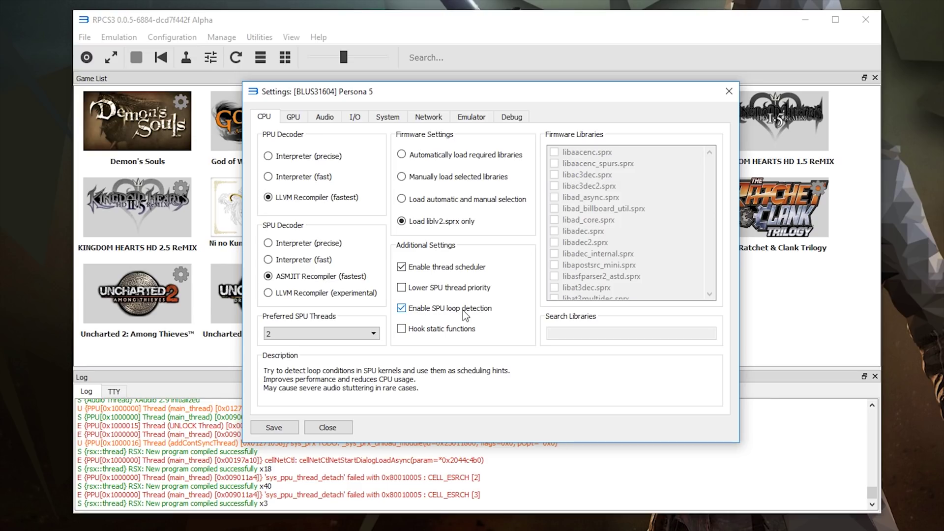
{"action": "left_click", "coordinate": [293, 122]}
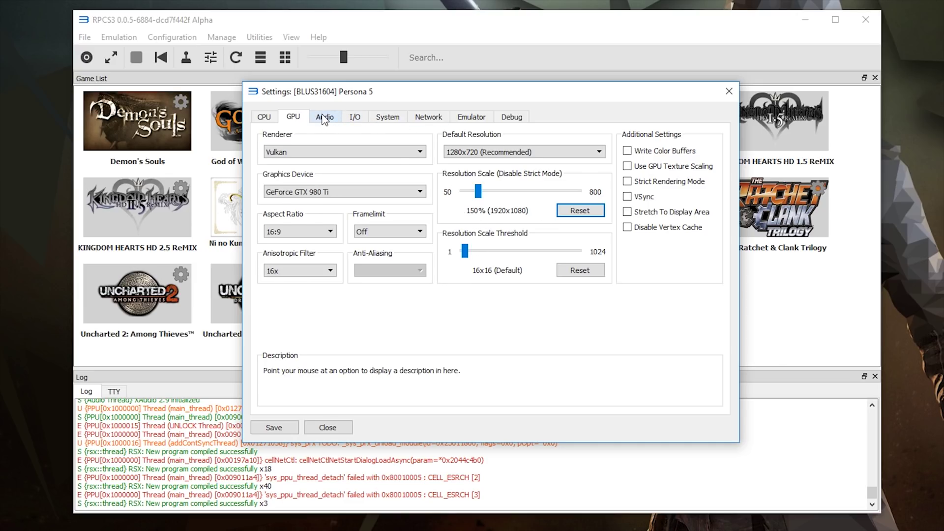
{"action": "left_click", "coordinate": [322, 118]}
{"action": "left_click", "coordinate": [355, 118]}
{"action": "left_click", "coordinate": [389, 120]}
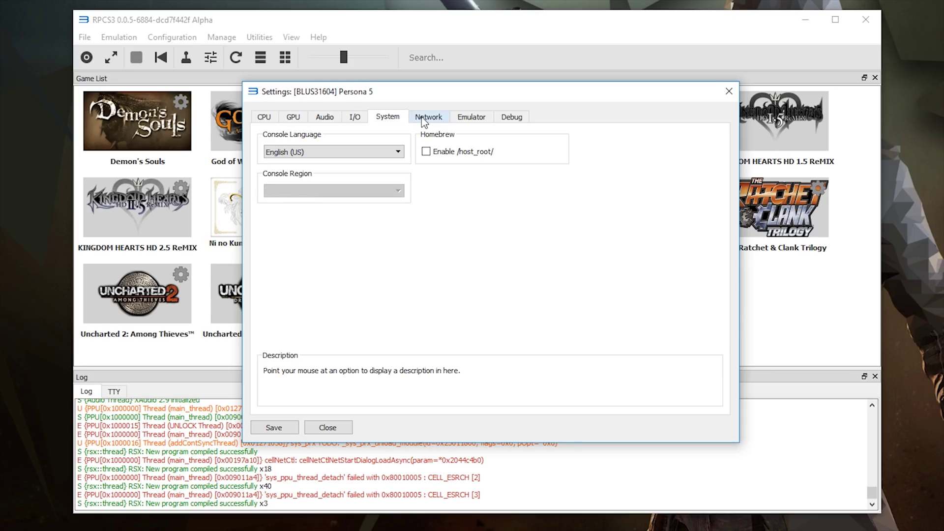
{"action": "left_click", "coordinate": [424, 120]}
{"action": "left_click", "coordinate": [470, 123]}
{"action": "left_click", "coordinate": [511, 122]}
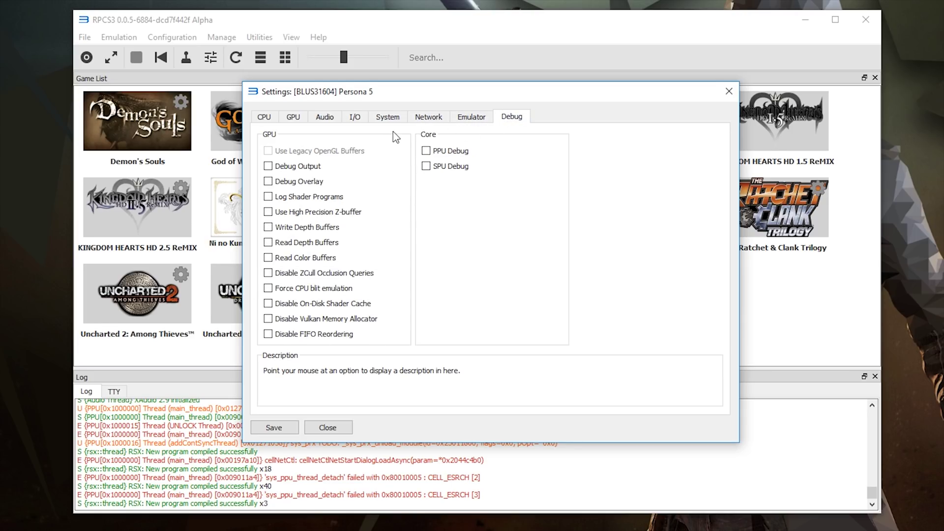
{"action": "left_click", "coordinate": [274, 119]}
{"action": "left_click", "coordinate": [288, 122]}
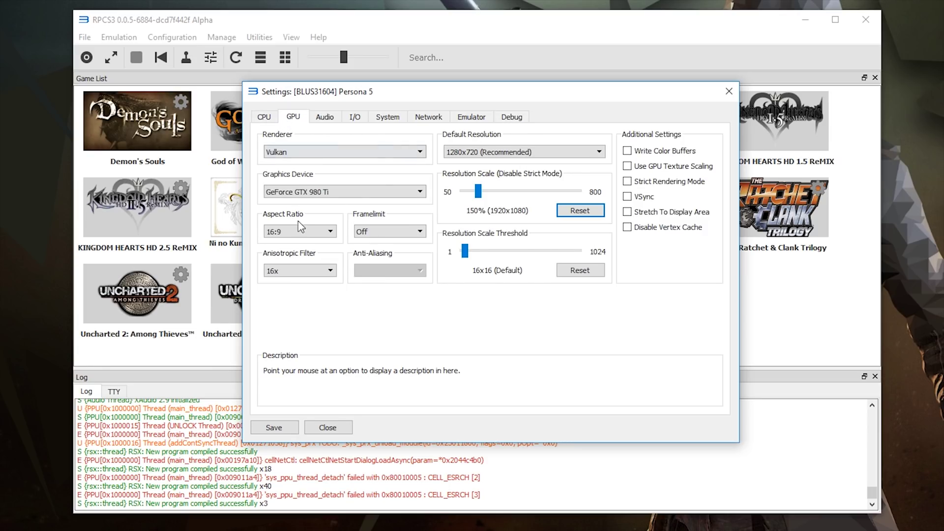
{"action": "left_click", "coordinate": [274, 428]}
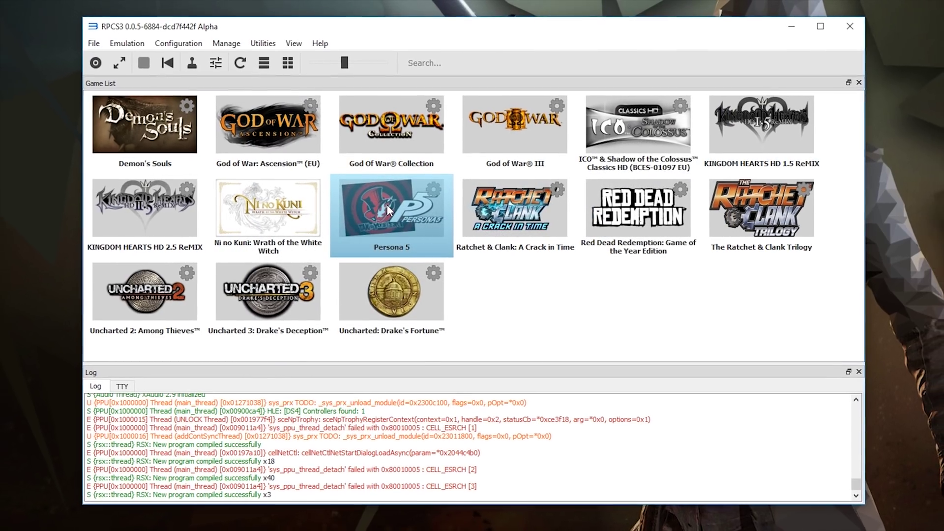
Boot Persona 5 and reposition the game window and the emulator's main window so both can be reached.
{"action": "double_click", "coordinate": [388, 209]}
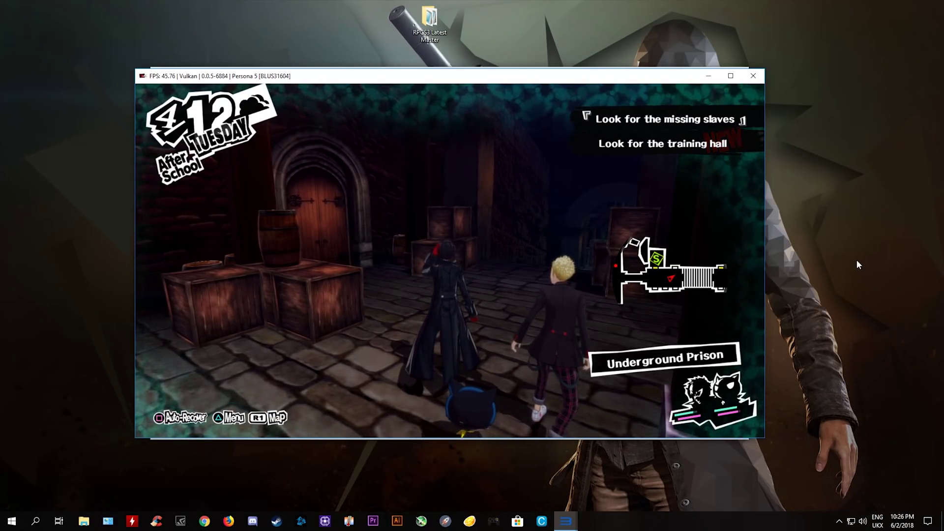
{"action": "left_click_drag", "start_coordinate": [535, 80], "coordinate": [504, 119]}
{"action": "left_click", "coordinate": [439, 85]}
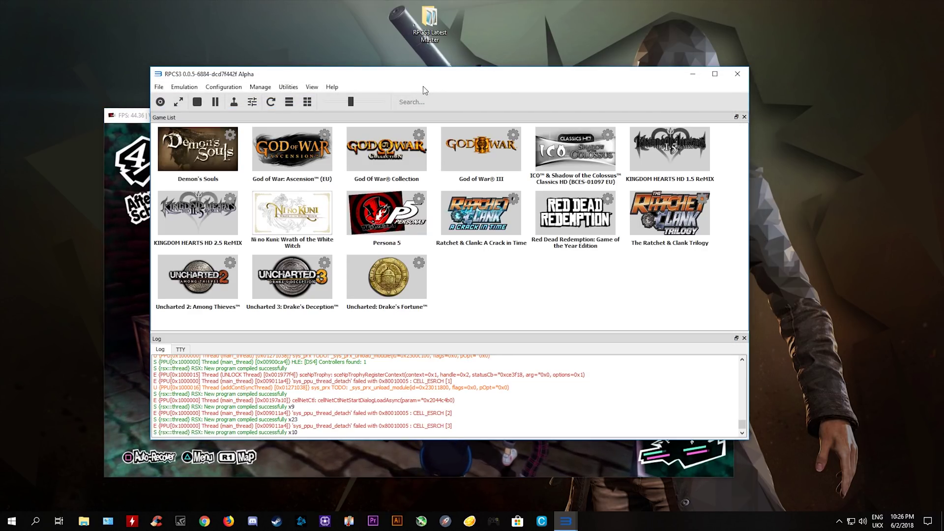
{"action": "left_click_drag", "start_coordinate": [436, 84], "coordinate": [530, 146]}
{"action": "left_click_drag", "start_coordinate": [361, 120], "coordinate": [318, 69]}
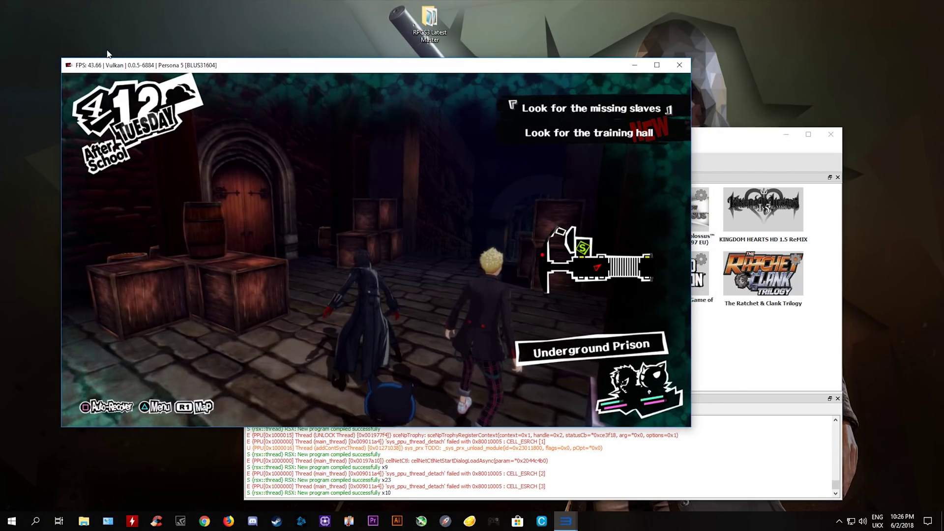
Show the Debugger in the emulator's main window.
{"action": "left_click", "coordinate": [712, 219]}
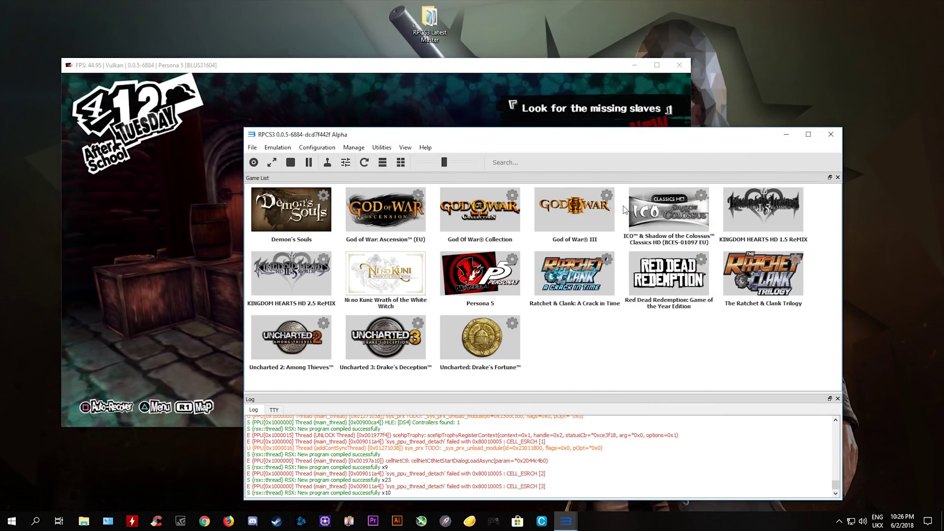
{"action": "left_click", "coordinate": [406, 147]}
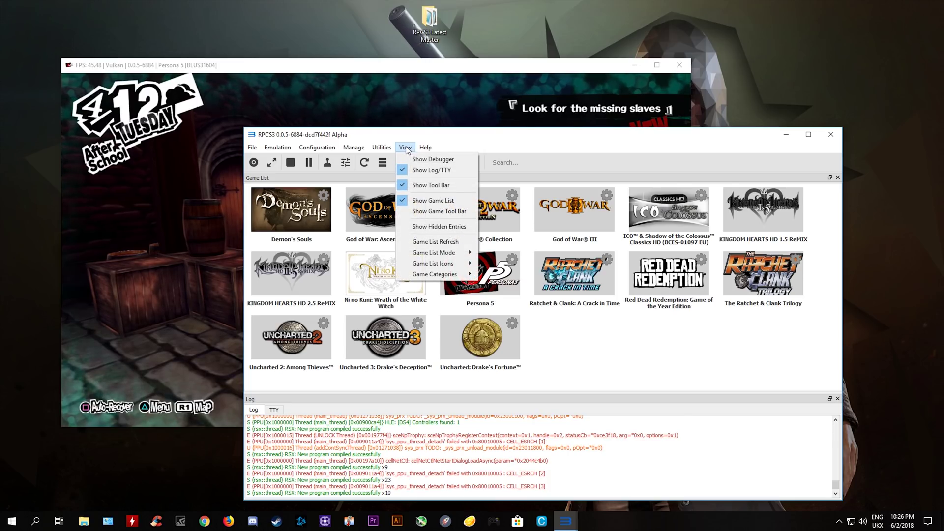
{"action": "left_click", "coordinate": [434, 162]}
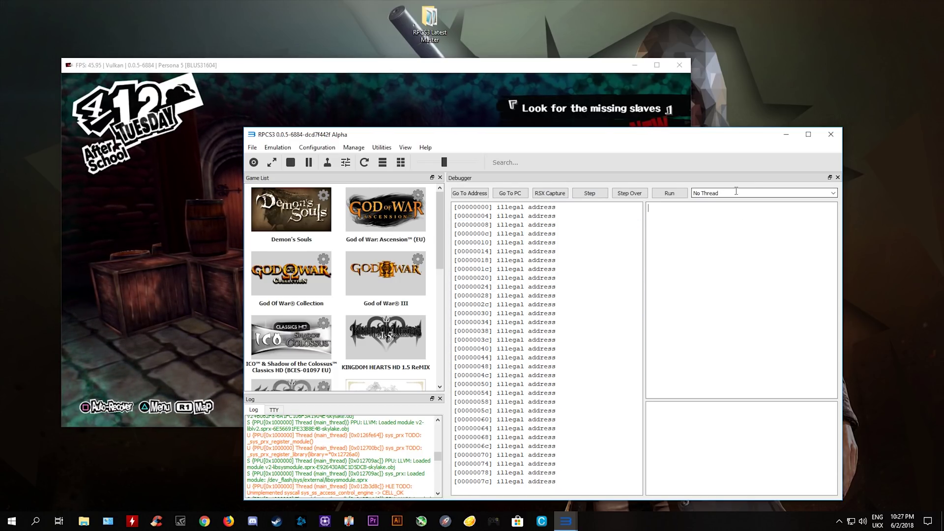
Select the SPU thread gfdSpursCellSpursKernel0 in the Debugger and pause it at address 000011b8.
{"action": "left_click", "coordinate": [834, 196]}
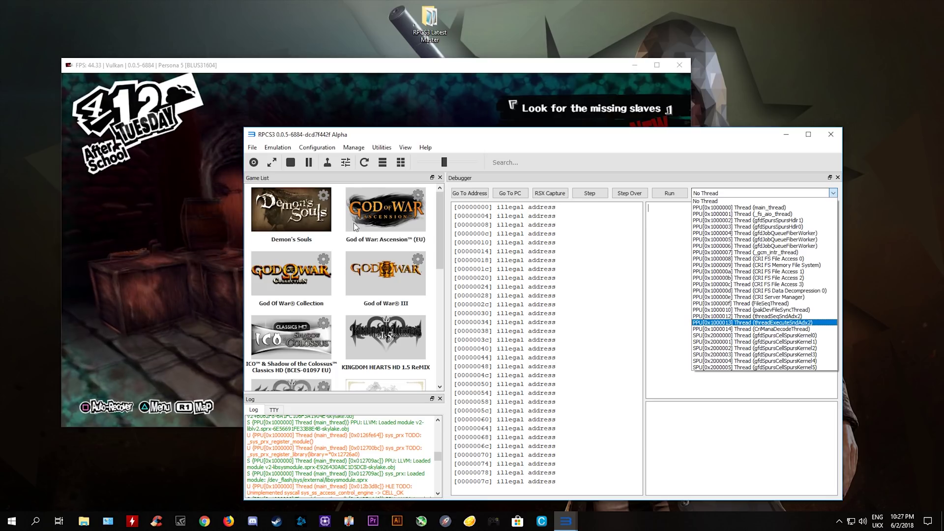
{"action": "left_click", "coordinate": [731, 336]}
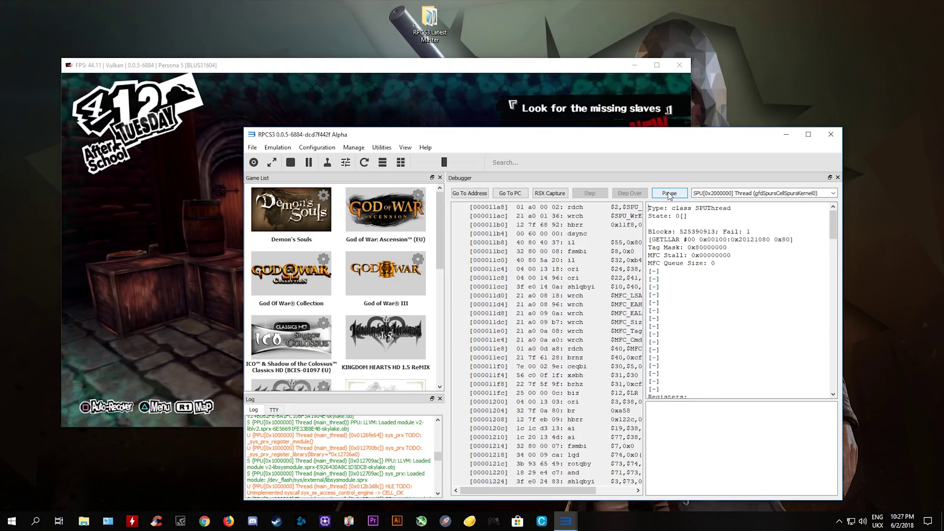
{"action": "left_click", "coordinate": [669, 193]}
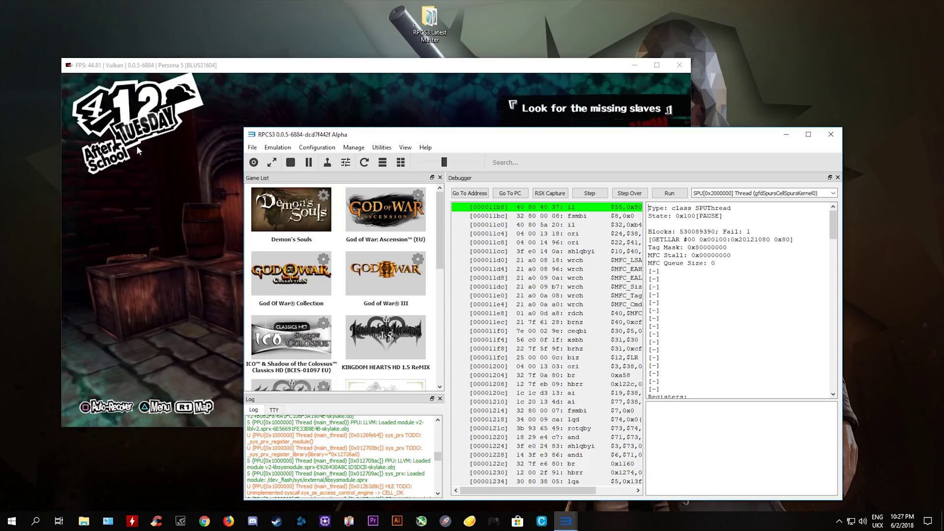
Select the SPU thread gfdSpursCellSpursKernel1 and alternately pause and resume it until it stops at address 000011b8.
{"action": "left_click", "coordinate": [833, 193]}
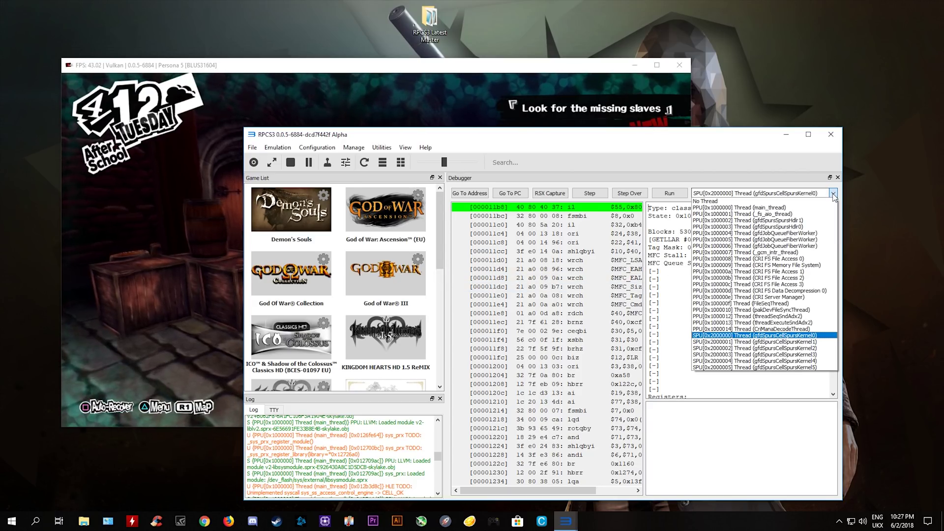
{"action": "left_click", "coordinate": [731, 342]}
{"action": "left_click", "coordinate": [671, 193]}
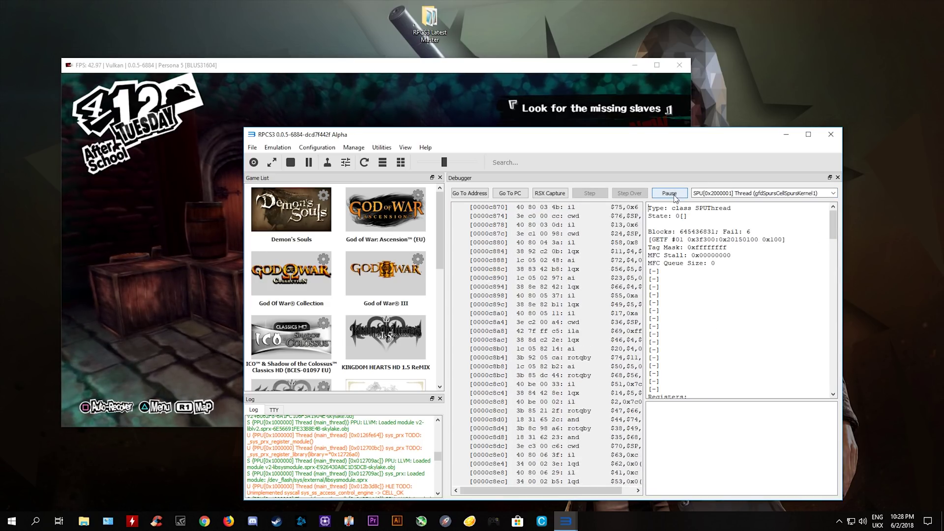
{"action": "left_click", "coordinate": [672, 194]}
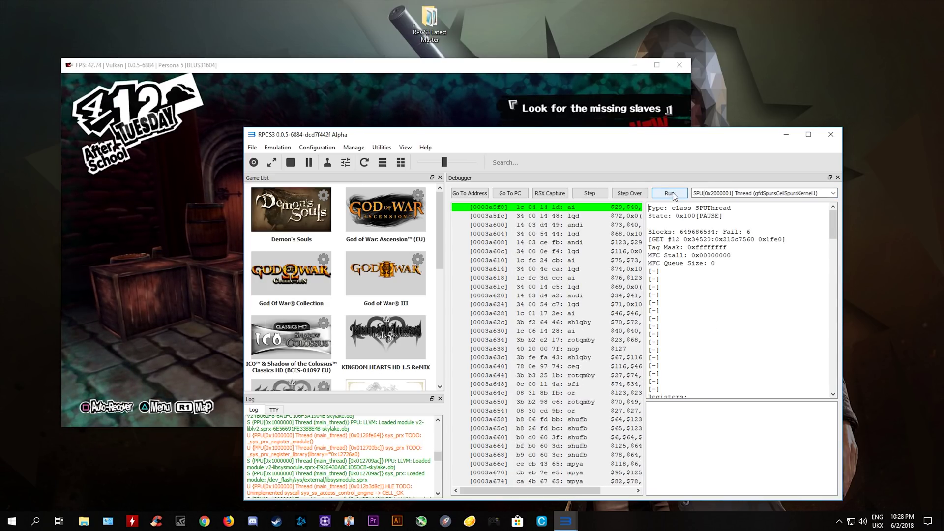
{"action": "left_click", "coordinate": [666, 193]}
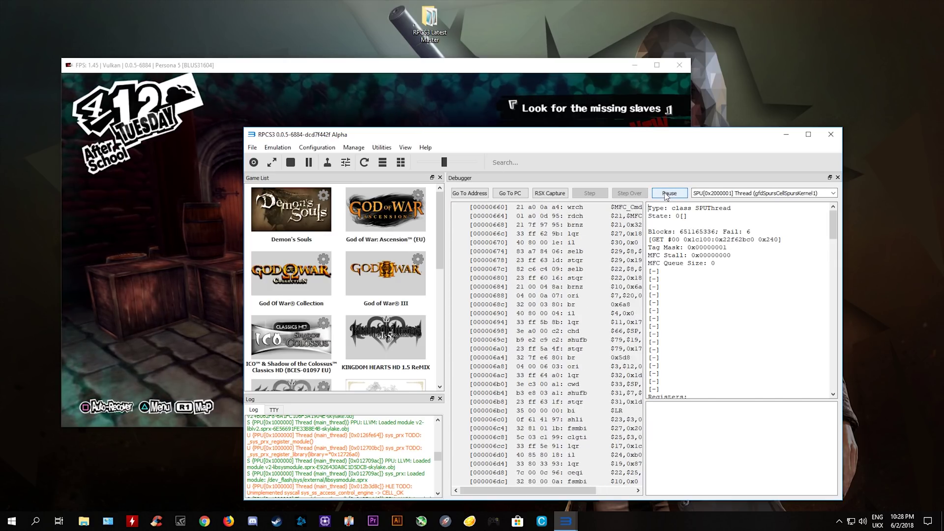
{"action": "left_click", "coordinate": [667, 194]}
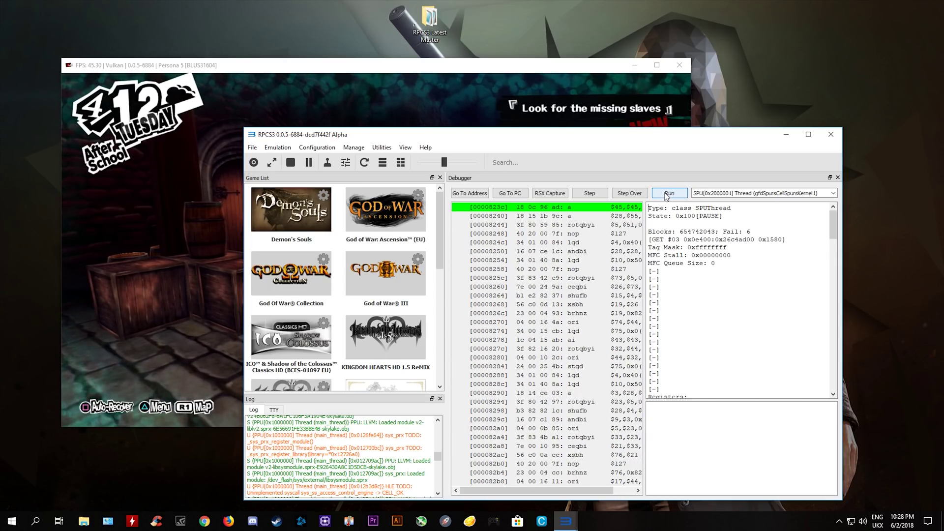
{"action": "left_click", "coordinate": [666, 194]}
{"action": "left_click", "coordinate": [667, 193]}
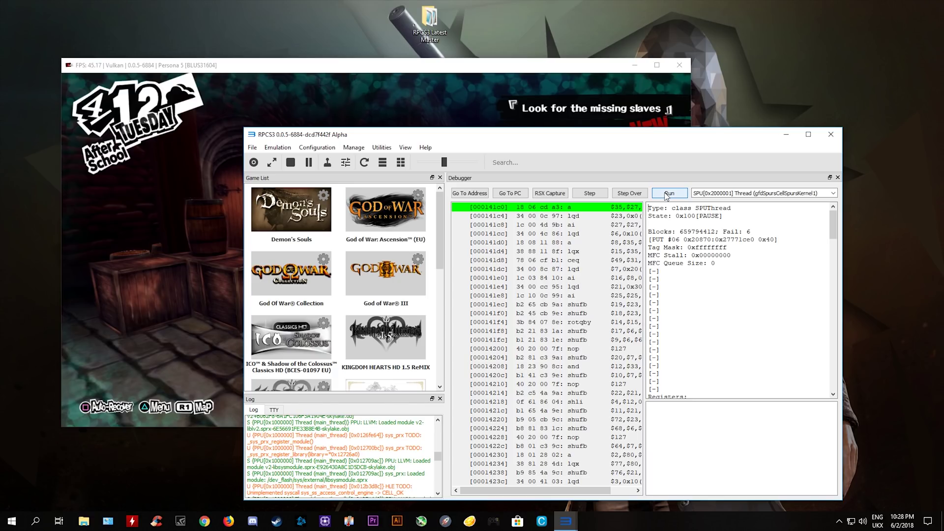
{"action": "left_click", "coordinate": [667, 194]}
{"action": "left_click", "coordinate": [666, 193]}
{"action": "left_click", "coordinate": [666, 194]}
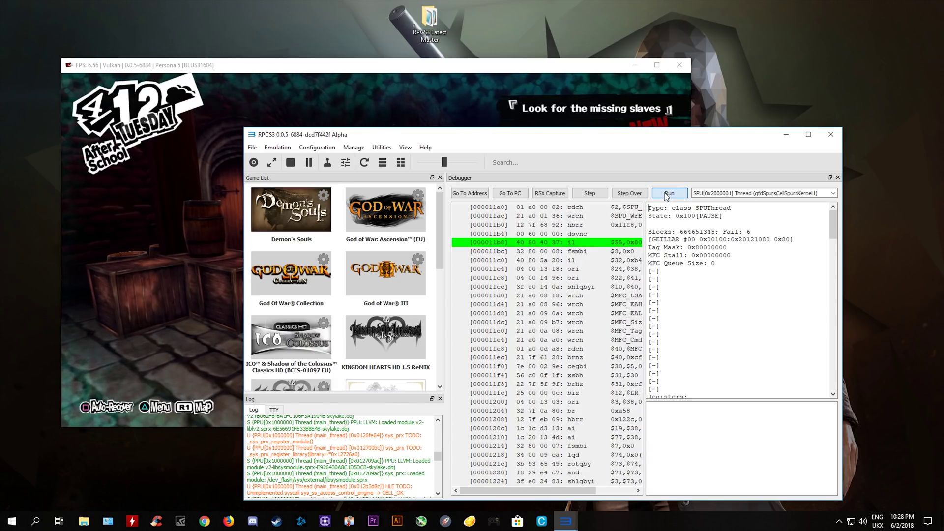
{"action": "left_click", "coordinate": [668, 194]}
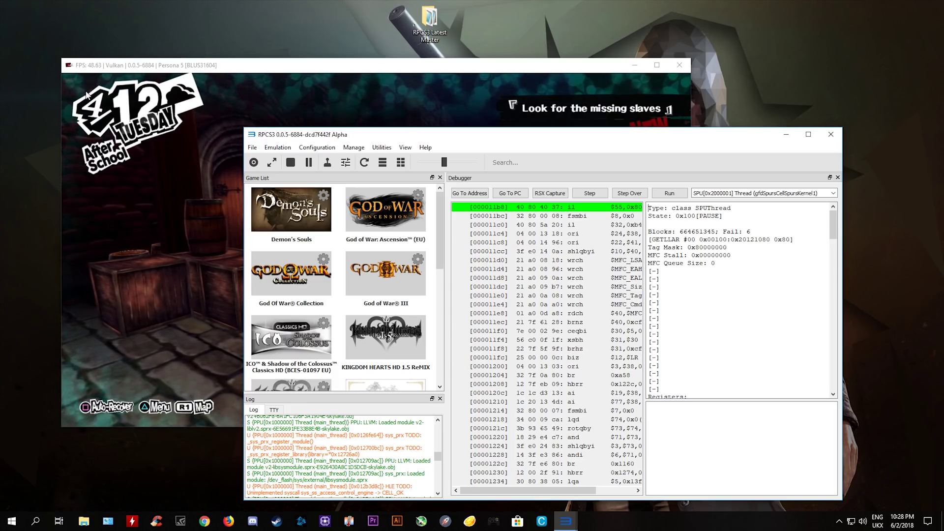
Select the SPU thread gfdSpursCellSpursKernel2 and pause it, resuming and pausing again until it stops at address 000011b8.
{"action": "left_click", "coordinate": [834, 193]}
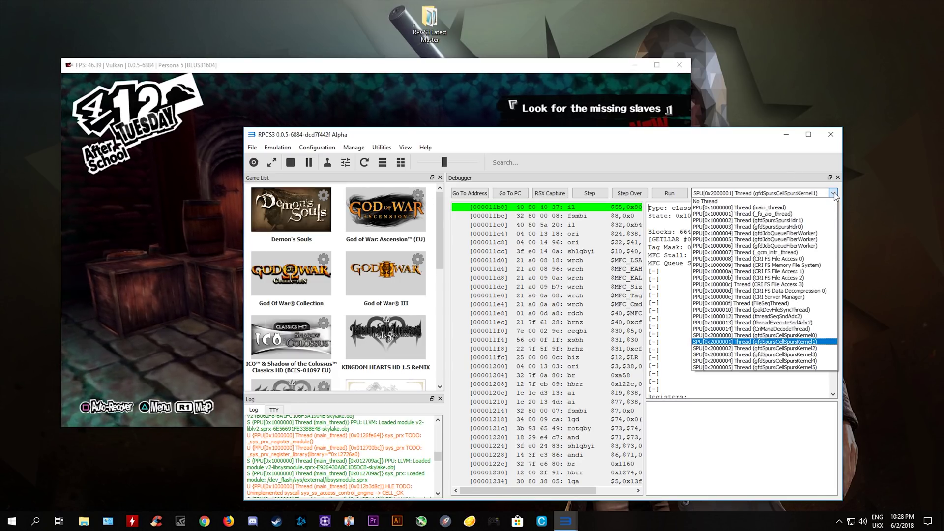
{"action": "left_click", "coordinate": [725, 349]}
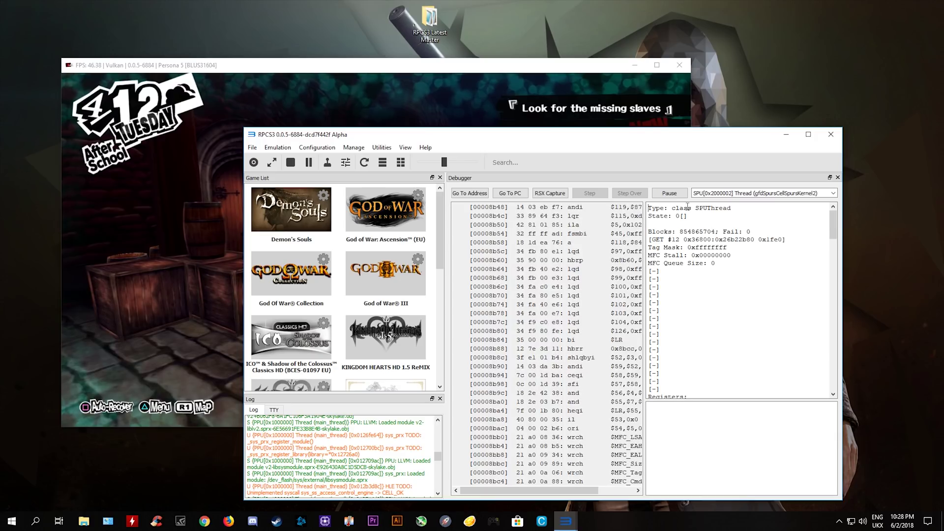
{"action": "left_click", "coordinate": [669, 194]}
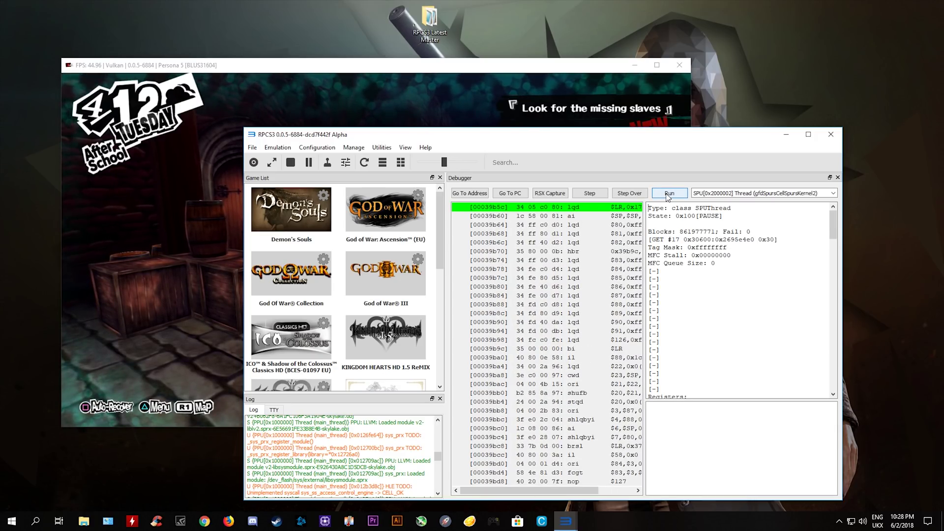
{"action": "left_click", "coordinate": [669, 194]}
{"action": "left_click", "coordinate": [669, 193]}
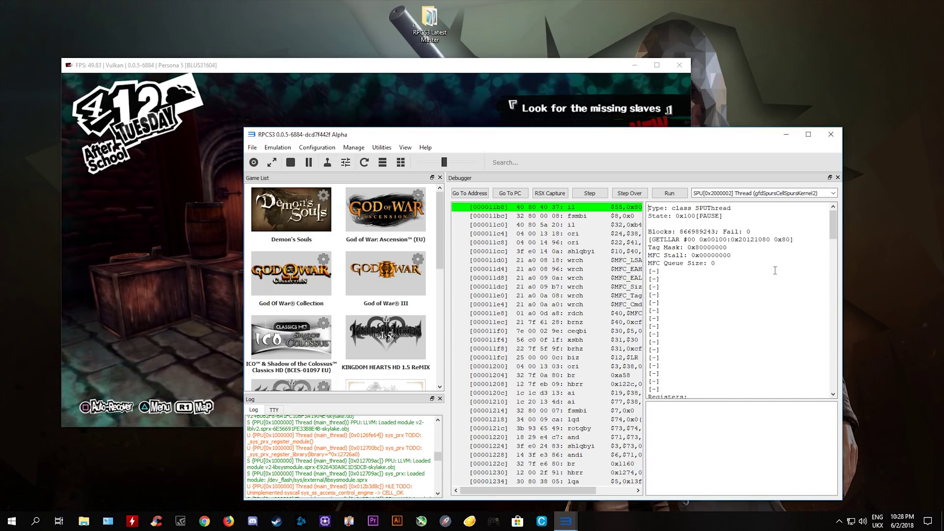
Check the gameplay in the Persona 5 window, and set the gfdSpursCellSpursKernel2 thread running again in the Debugger.
{"action": "left_click", "coordinate": [464, 72]}
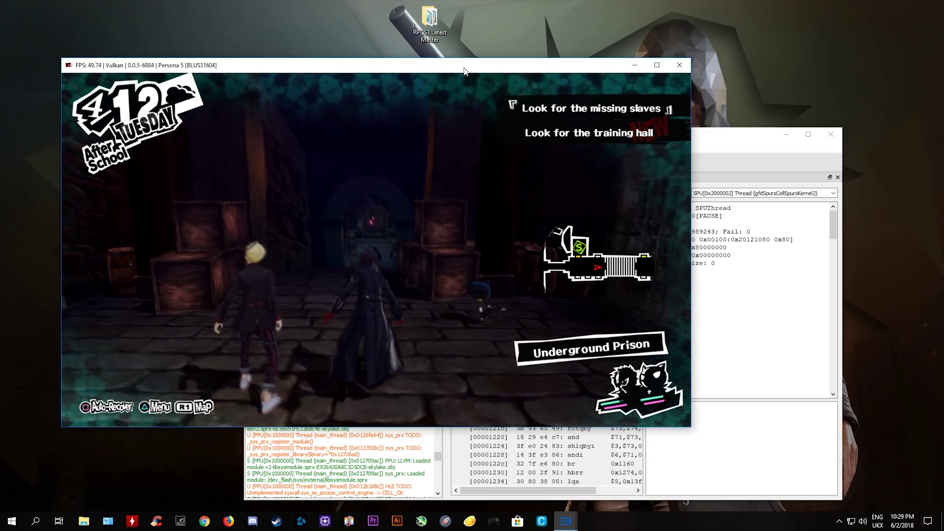
{"action": "left_click", "coordinate": [777, 311]}
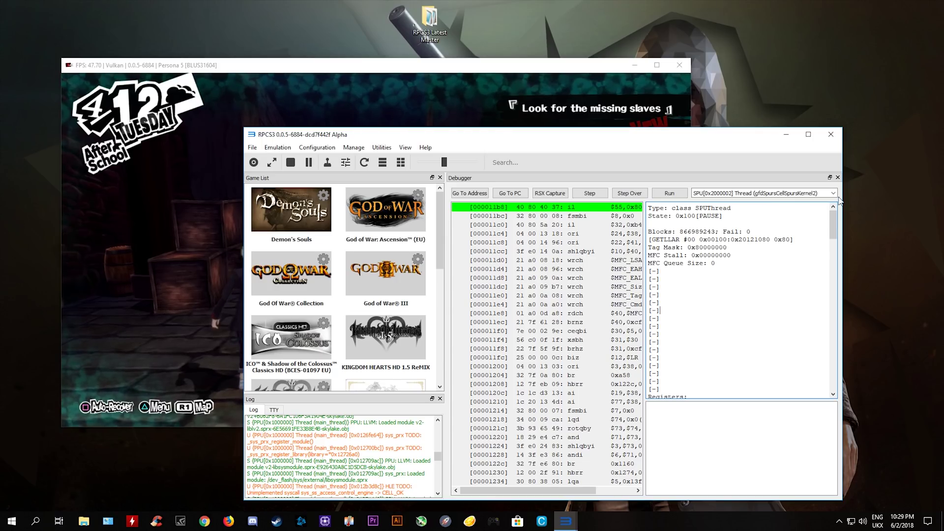
{"action": "left_click", "coordinate": [673, 195]}
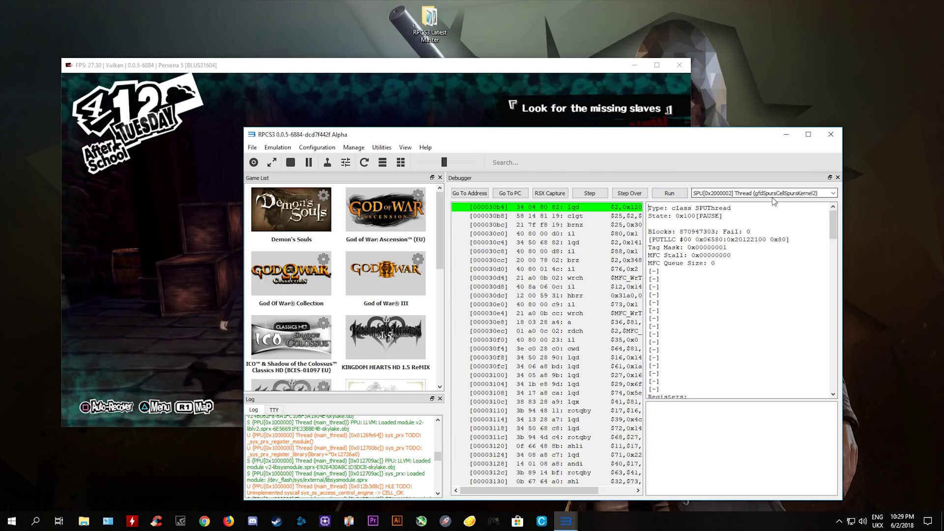
{"action": "left_click", "coordinate": [664, 194]}
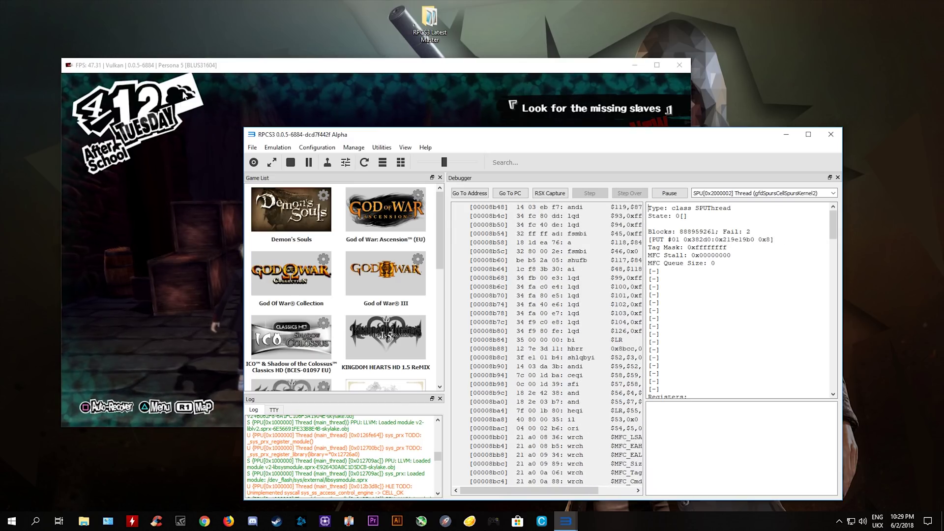
Select the SPU thread gfdSpursCellSpursKernel3 in the Debugger, pausing and resuming it until it stops at address 000011b8.
{"action": "left_click", "coordinate": [796, 193]}
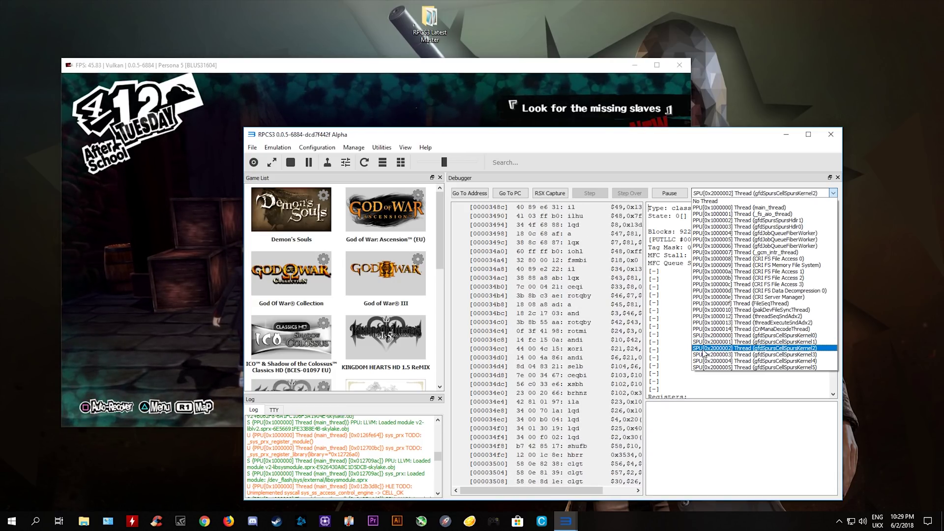
{"action": "left_click", "coordinate": [704, 354]}
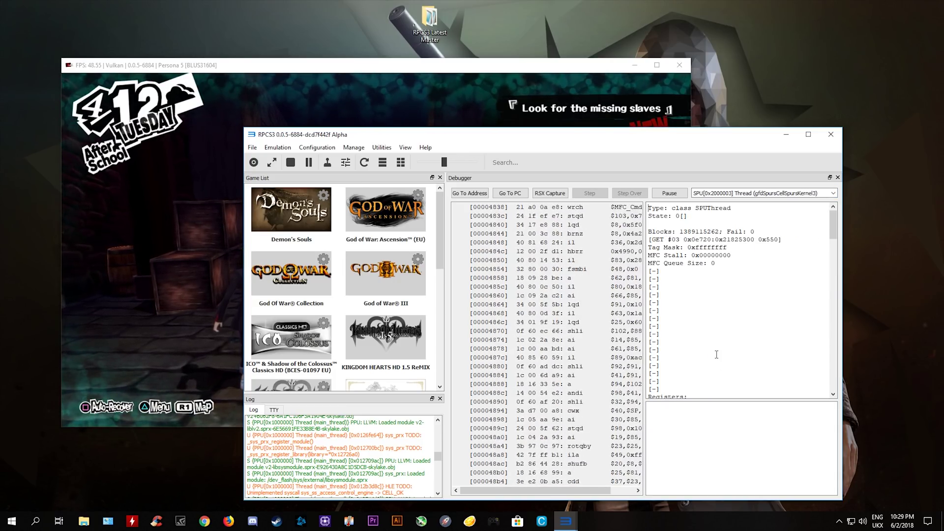
{"action": "left_click", "coordinate": [669, 194]}
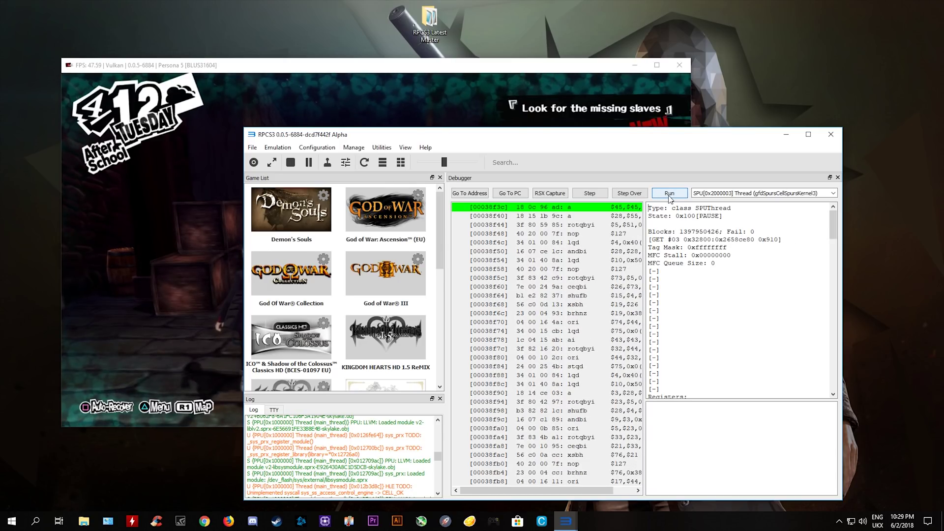
{"action": "left_click", "coordinate": [669, 195]}
{"action": "left_click", "coordinate": [669, 194]}
{"action": "left_click", "coordinate": [669, 194]}
{"action": "left_click", "coordinate": [669, 194]}
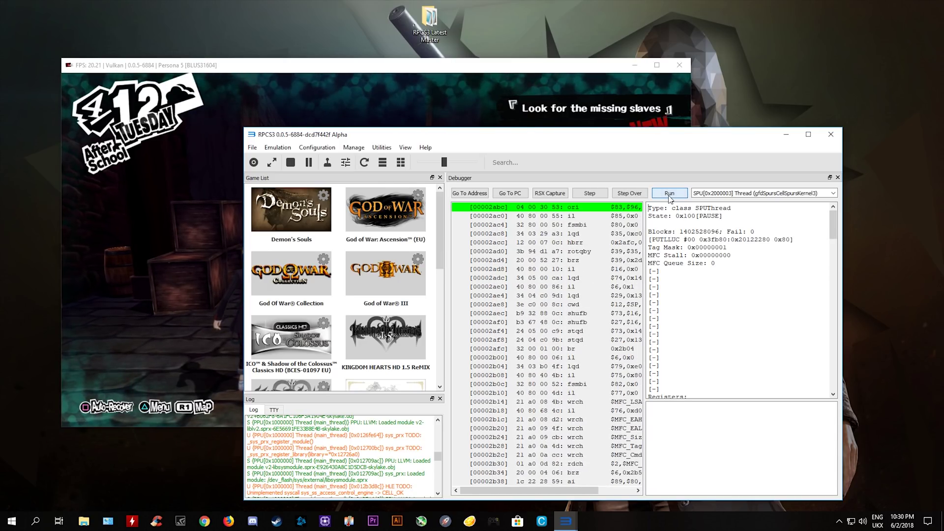
{"action": "left_click", "coordinate": [669, 194]}
{"action": "left_click", "coordinate": [669, 194]}
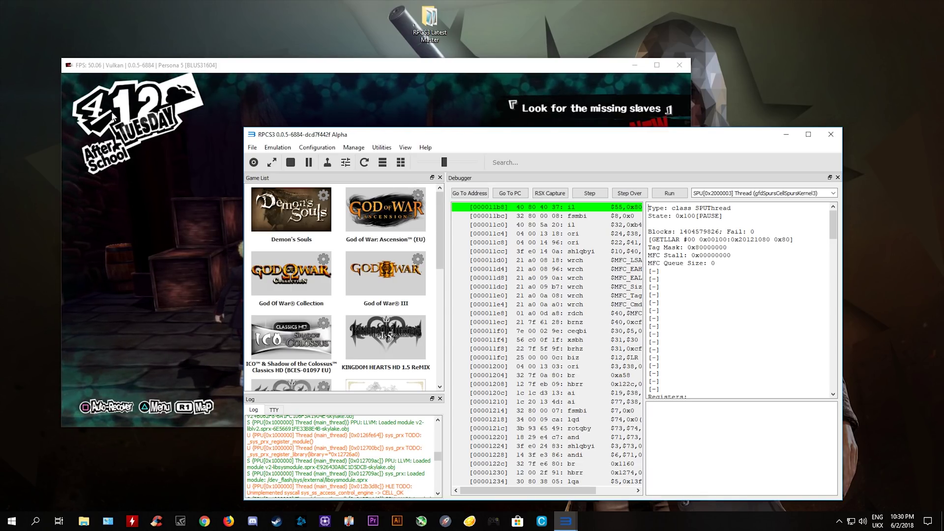
Switch back to gfdSpursCellSpursKernel2, try pausing it at address 000011b8, and set the thread running again.
{"action": "left_click", "coordinate": [832, 192]}
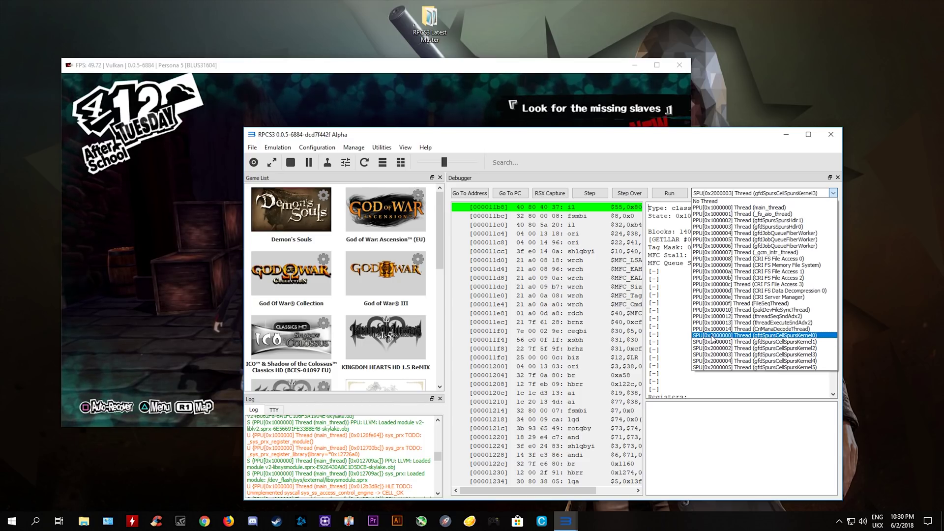
{"action": "left_click", "coordinate": [714, 348]}
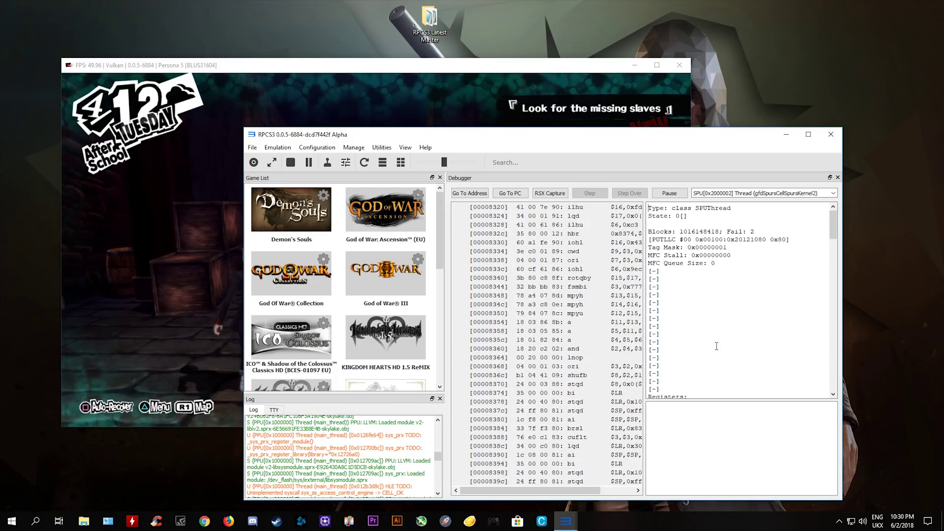
{"action": "left_click", "coordinate": [669, 193]}
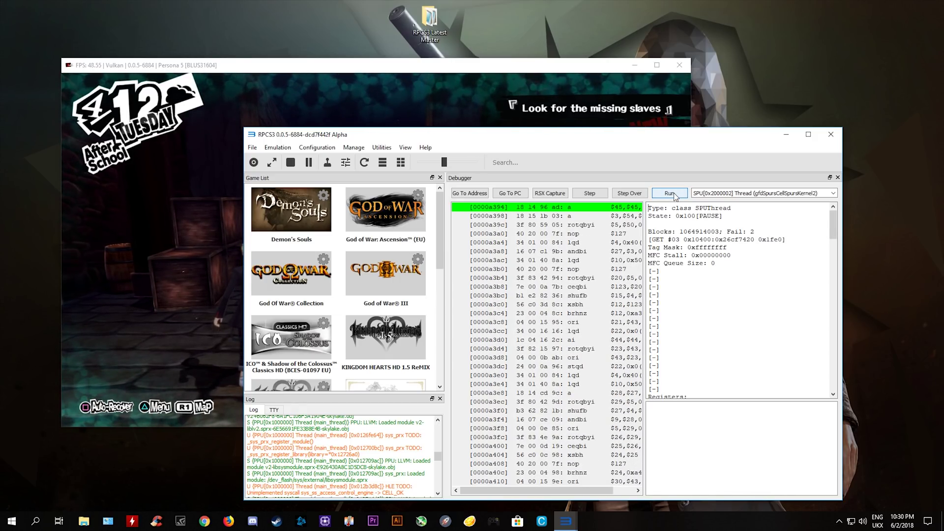
{"action": "left_click", "coordinate": [669, 193]}
{"action": "left_click", "coordinate": [673, 195]}
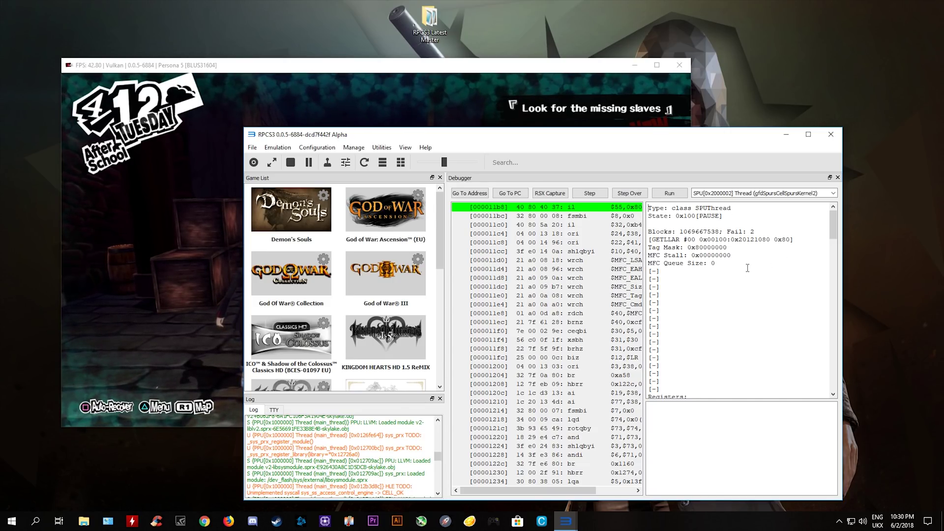
{"action": "left_click", "coordinate": [669, 193]}
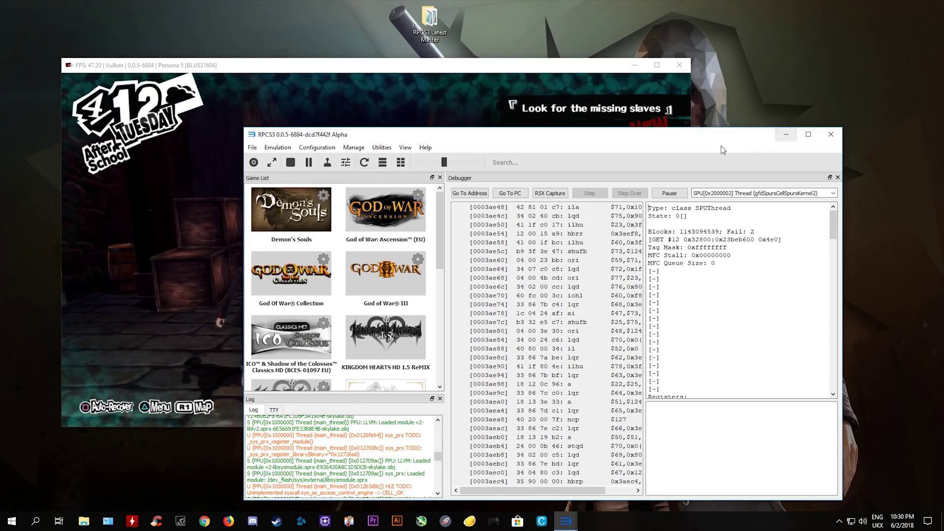
Review the Show Debugger view option without changing it, and open the Debugger's list of threads.
{"action": "left_click", "coordinate": [405, 148]}
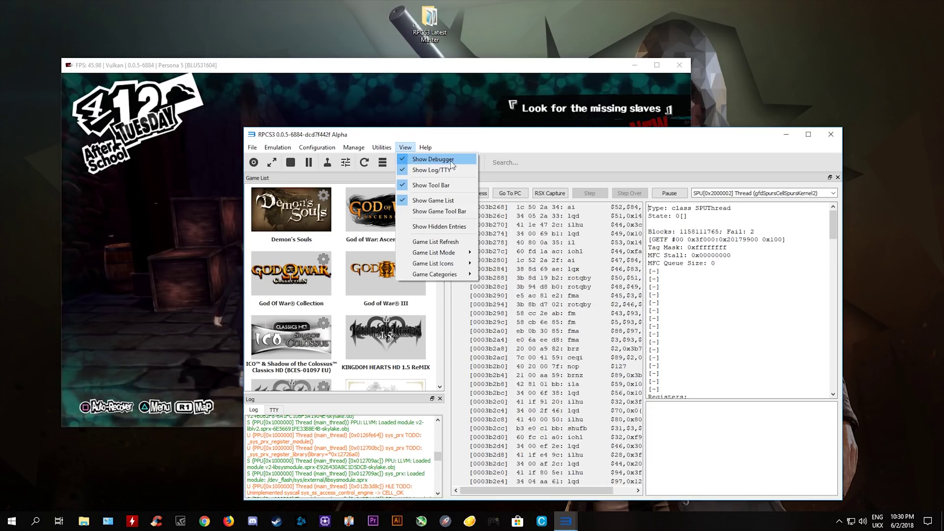
{"action": "left_click", "coordinate": [789, 319]}
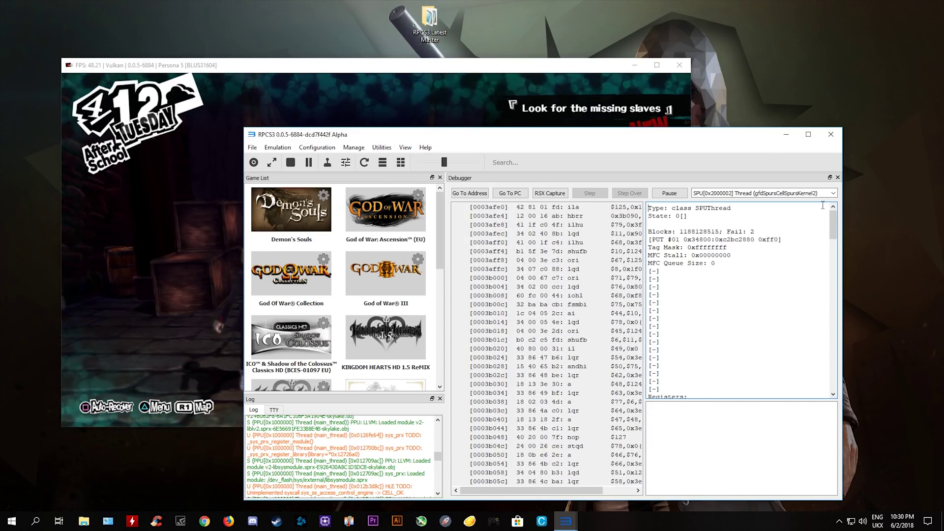
{"action": "left_click", "coordinate": [833, 194]}
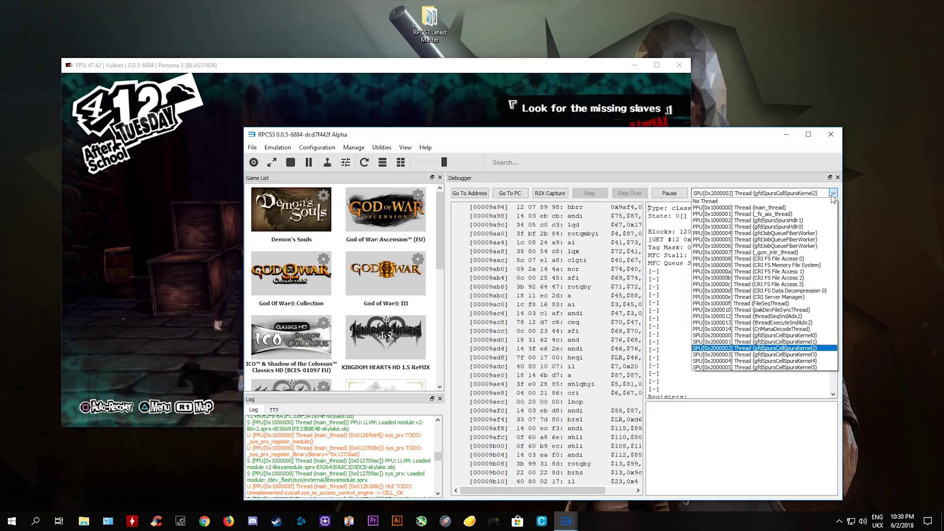